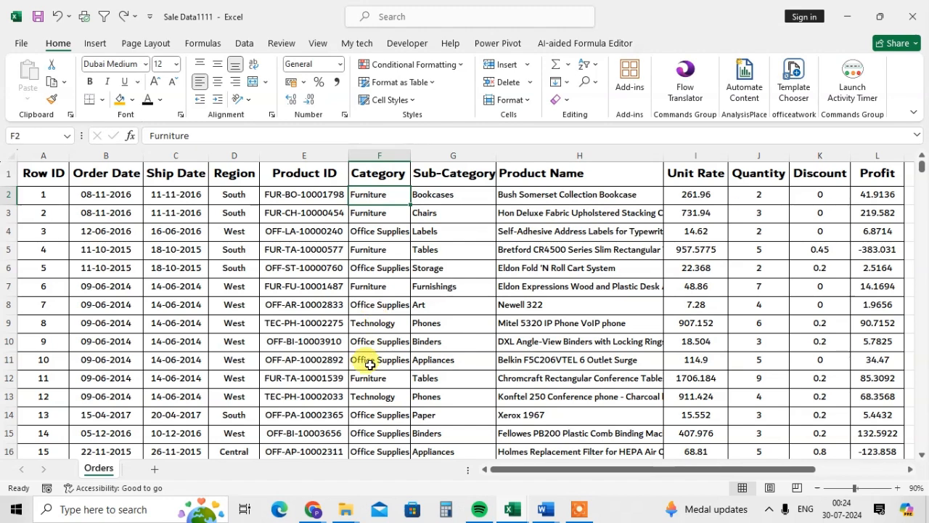
Step: Select the entire Category column, fill it with orange and make its text bold
{"action": "left_click", "coordinate": [367, 213]}
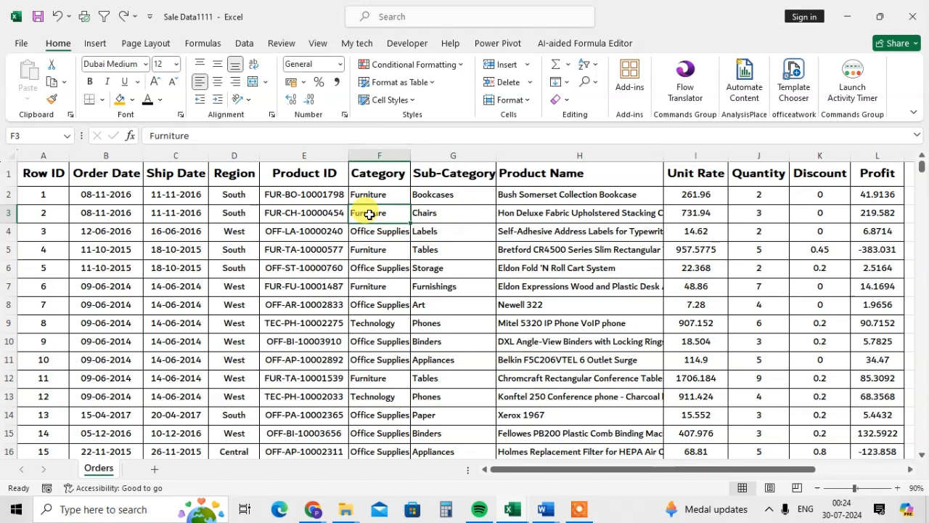
{"action": "key", "text": "ctrl+space"}
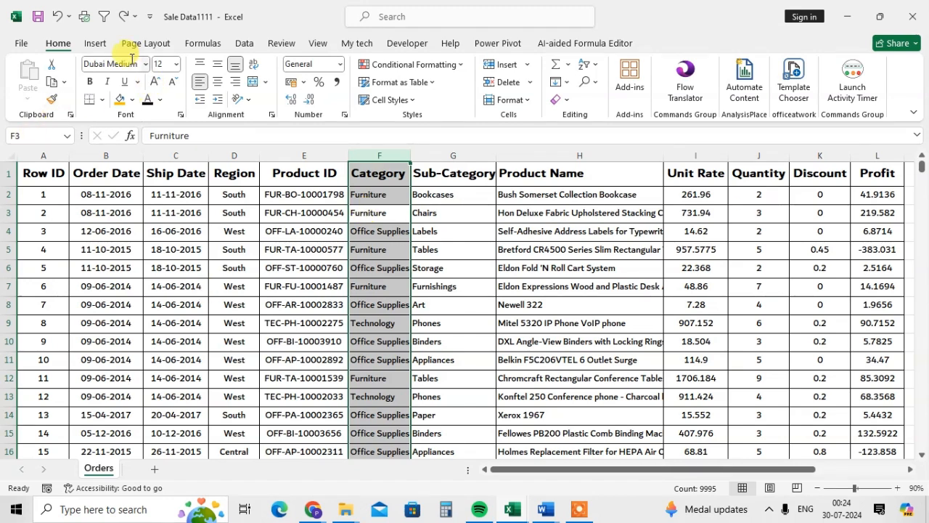
{"action": "left_click", "coordinate": [119, 100]}
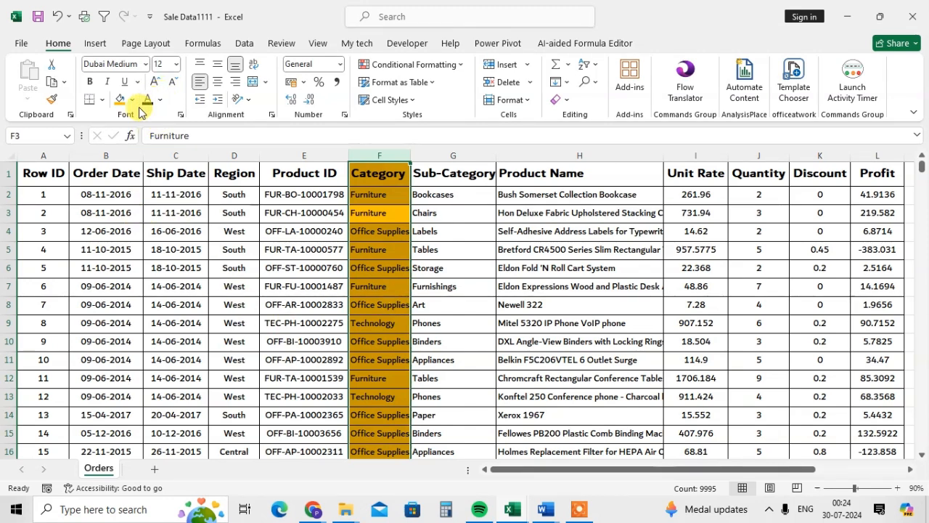
{"action": "left_click", "coordinate": [89, 82]}
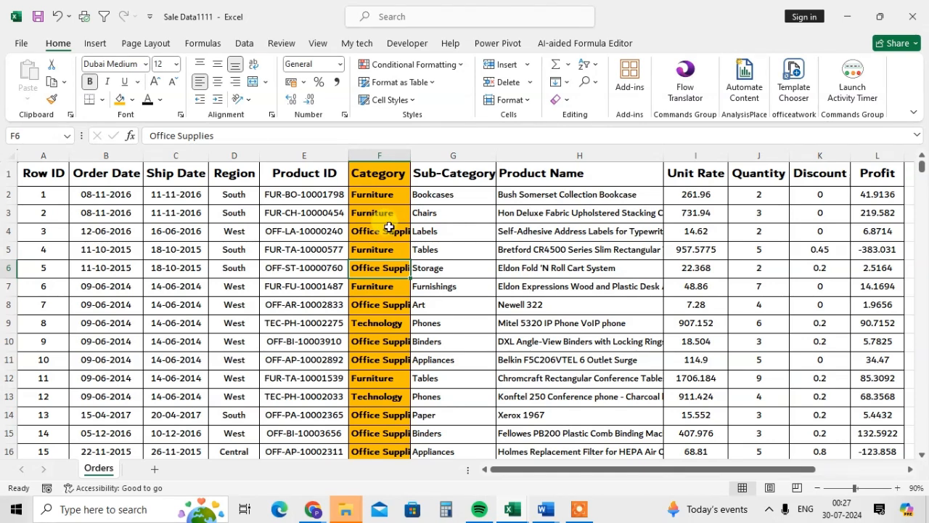
Step: Select the entire Category column and delete it from the Orders sheet
{"action": "key", "text": "ctrl+space"}
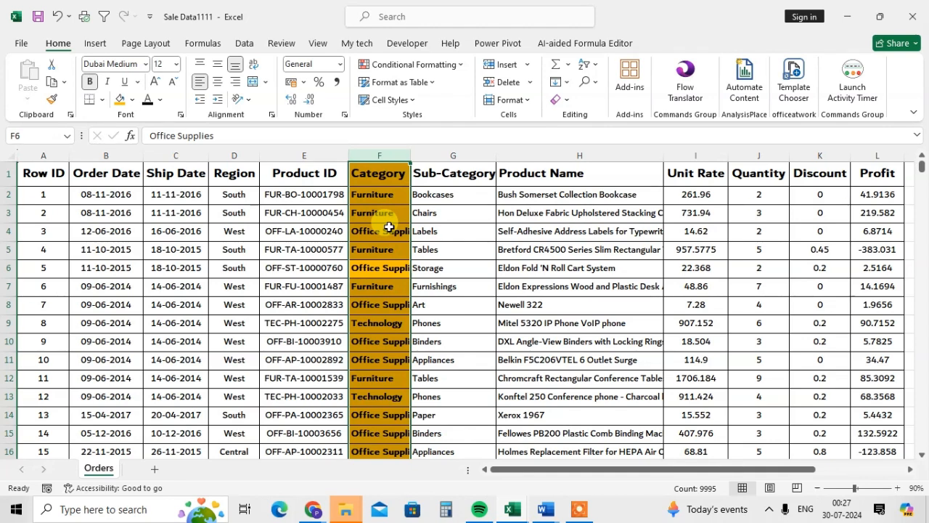
{"action": "key", "text": "ctrl+minus"}
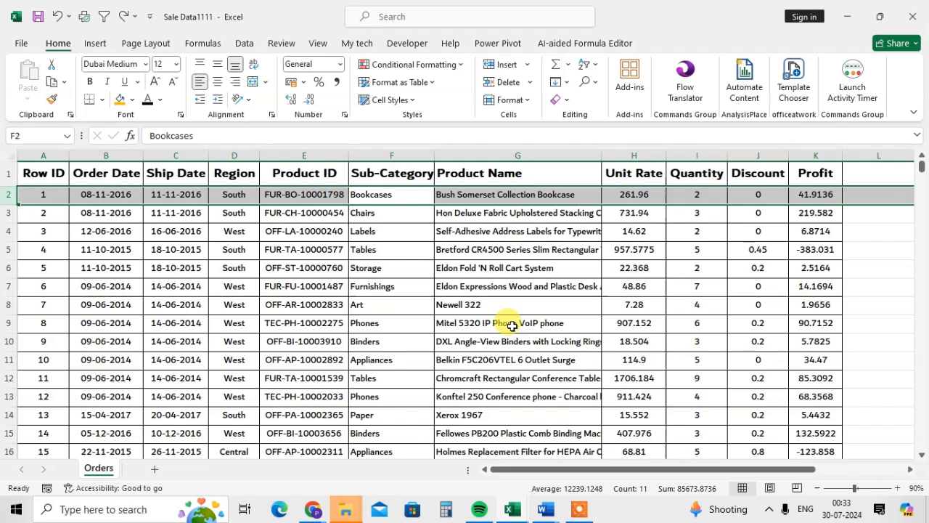
Step: Insert two blank rows above row 3, directly below the Bookcases record
{"action": "left_click", "coordinate": [396, 216]}
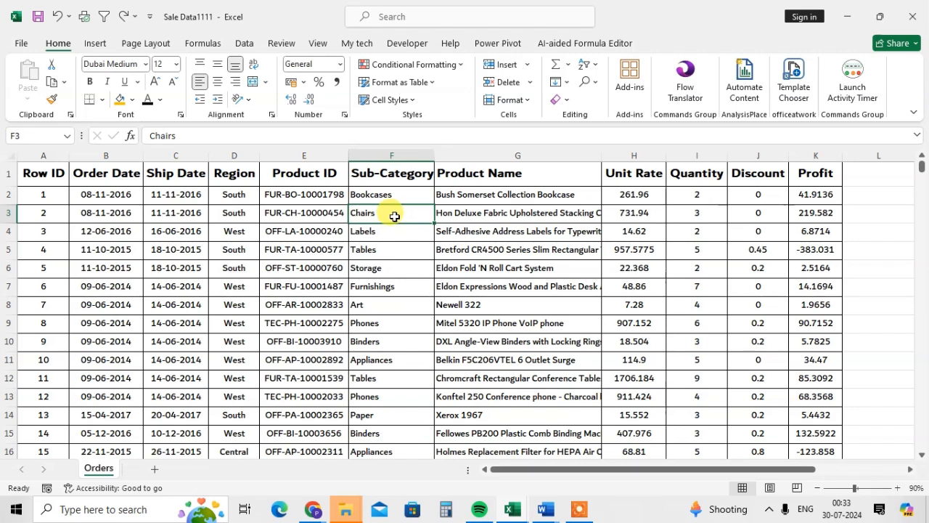
{"action": "key", "text": "shift+space"}
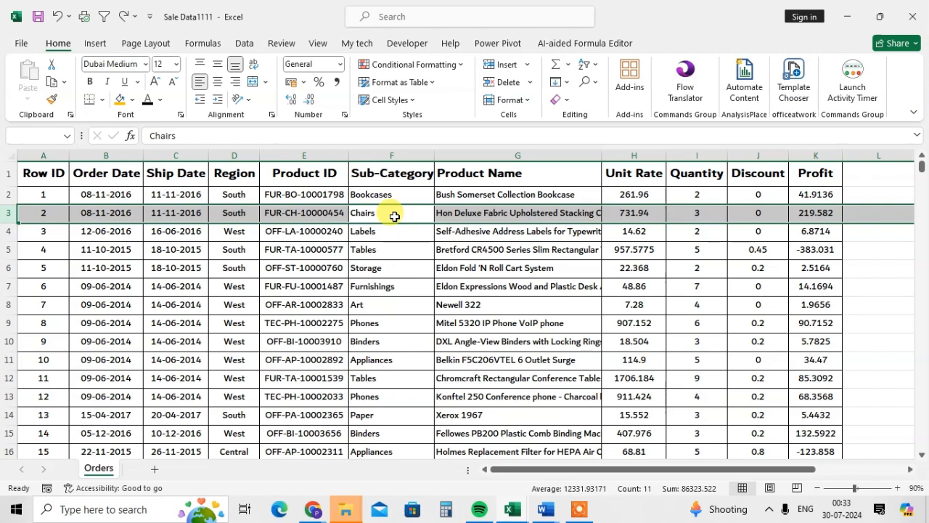
{"action": "key", "text": "ctrl+shift+plus"}
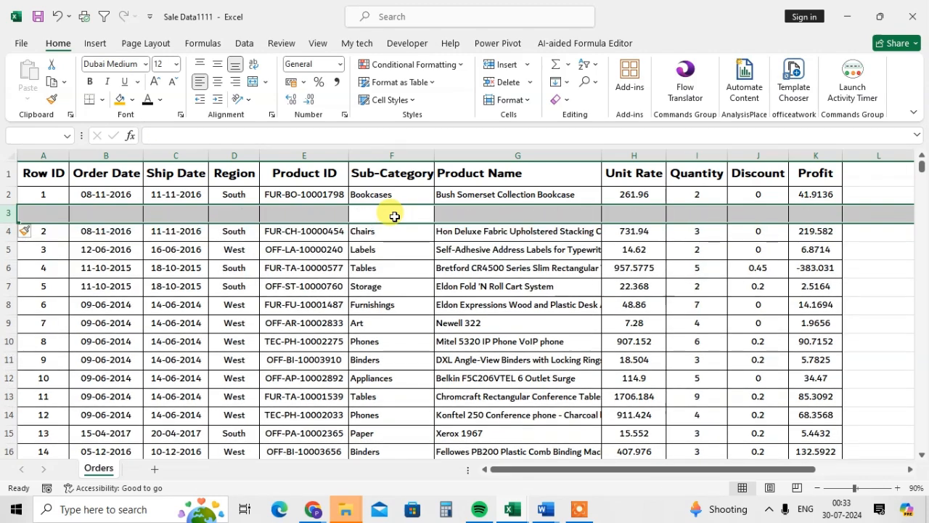
{"action": "key", "text": "ctrl+shift+plus"}
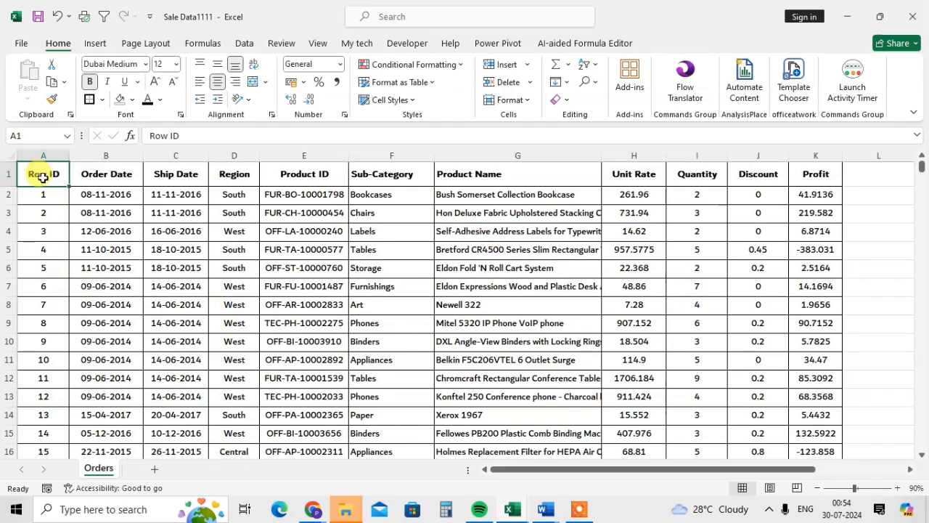
Step: Select the dataset from the Row ID header to the last Profit record and view the Quick Analysis options
{"action": "key", "text": "ctrl+shift+End"}
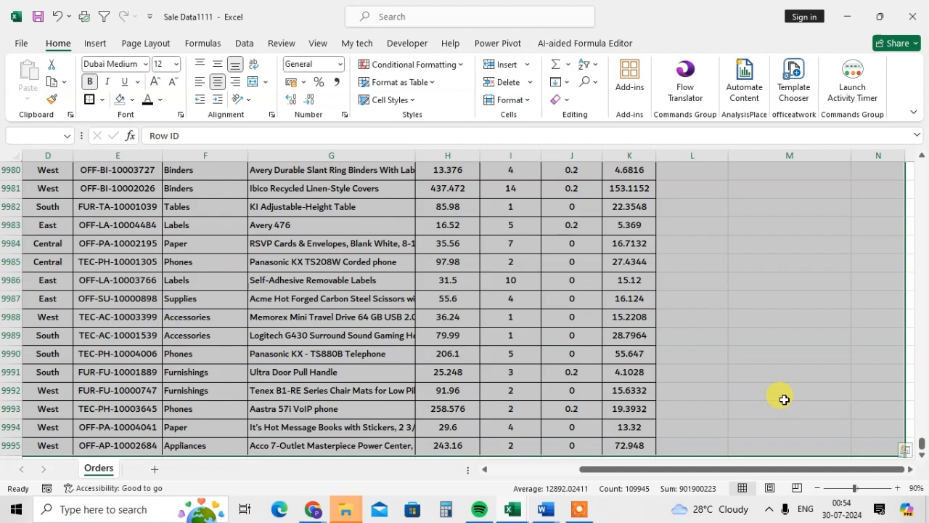
{"action": "key", "text": "ctrl+shift+Left"}
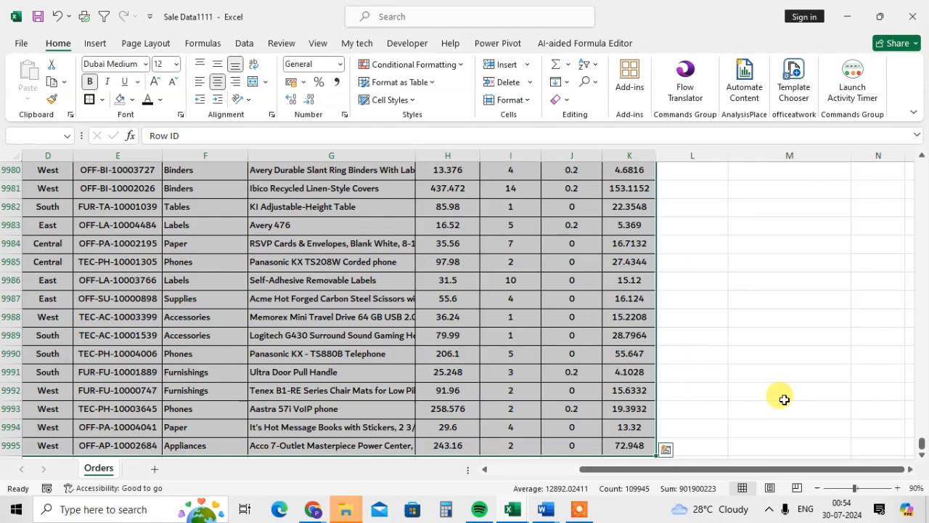
{"action": "key", "text": "ctrl+q"}
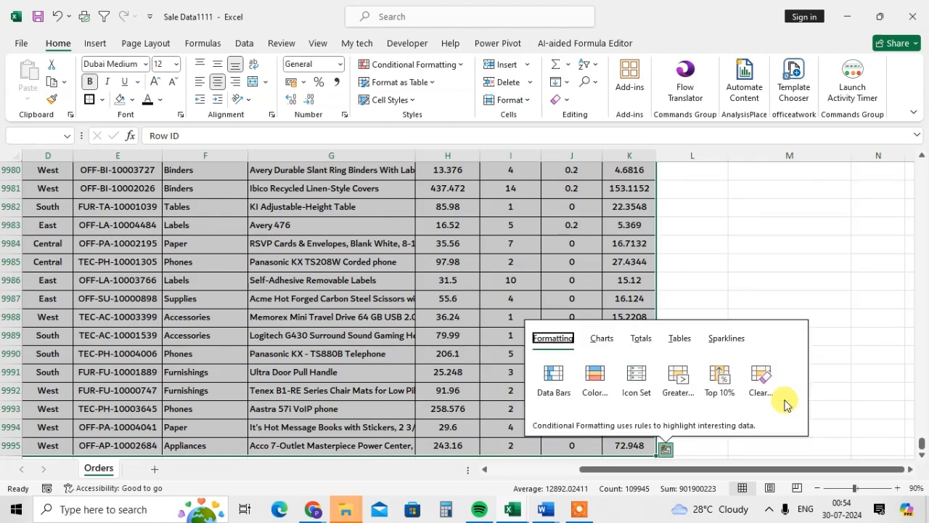
{"action": "key", "text": "Escape"}
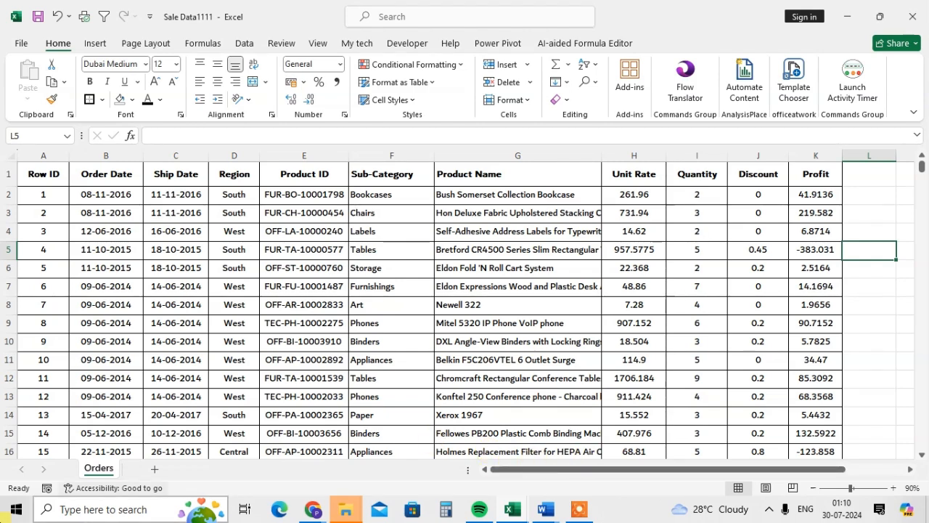
Step: Insert a new blank worksheet before the Orders sheet
{"action": "right_click", "coordinate": [100, 470]}
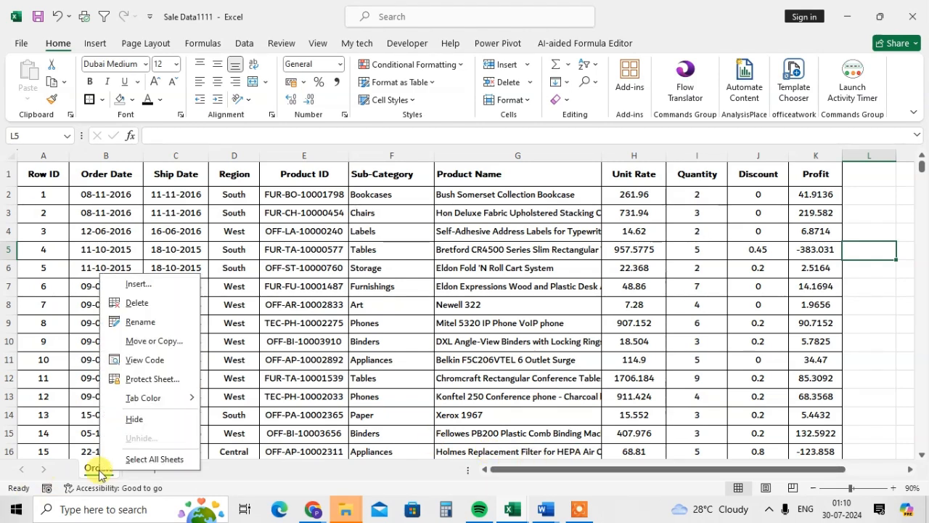
{"action": "left_click", "coordinate": [142, 285]}
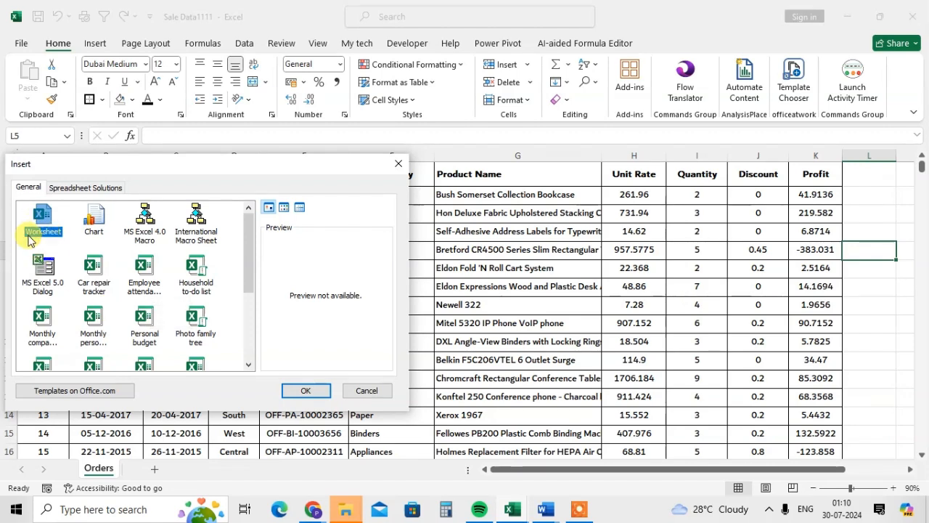
{"action": "left_click", "coordinate": [301, 390]}
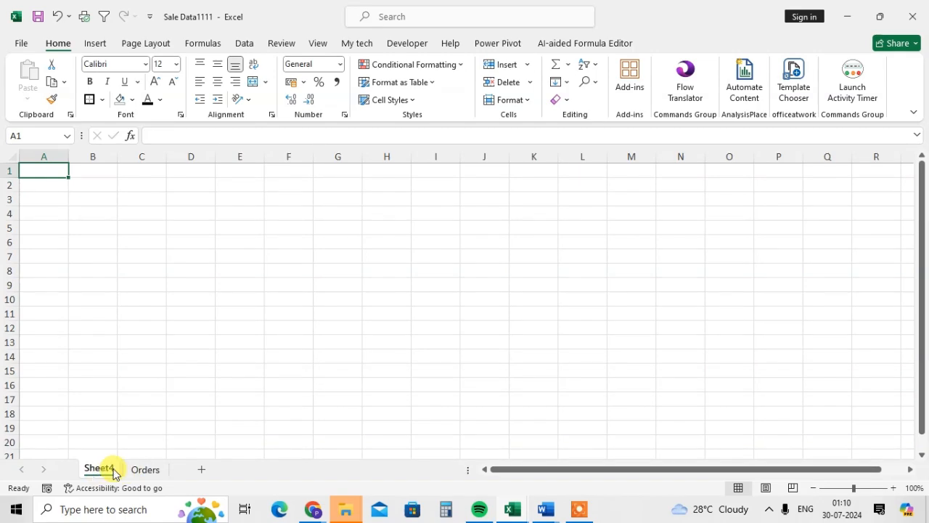
Step: Return to the Orders sheet and add another blank worksheet directly after it
{"action": "left_click", "coordinate": [136, 470]}
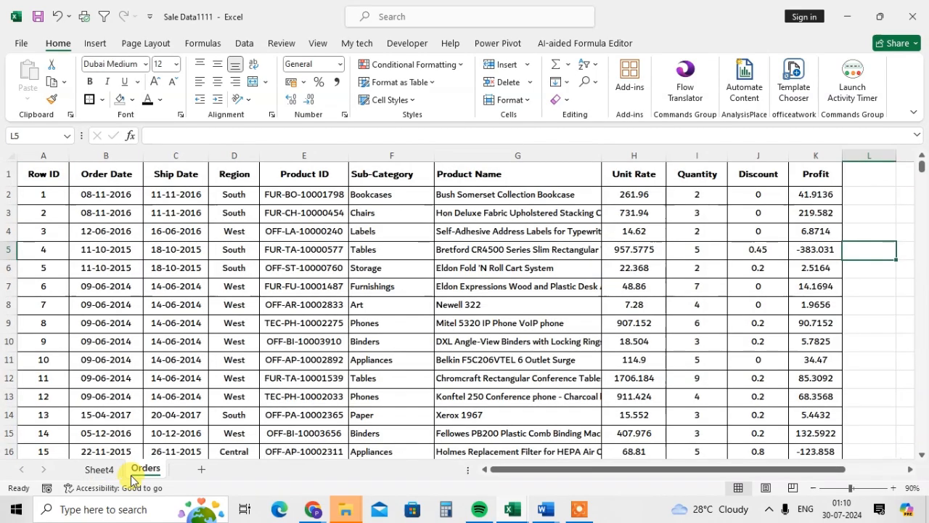
{"action": "left_click", "coordinate": [203, 470]}
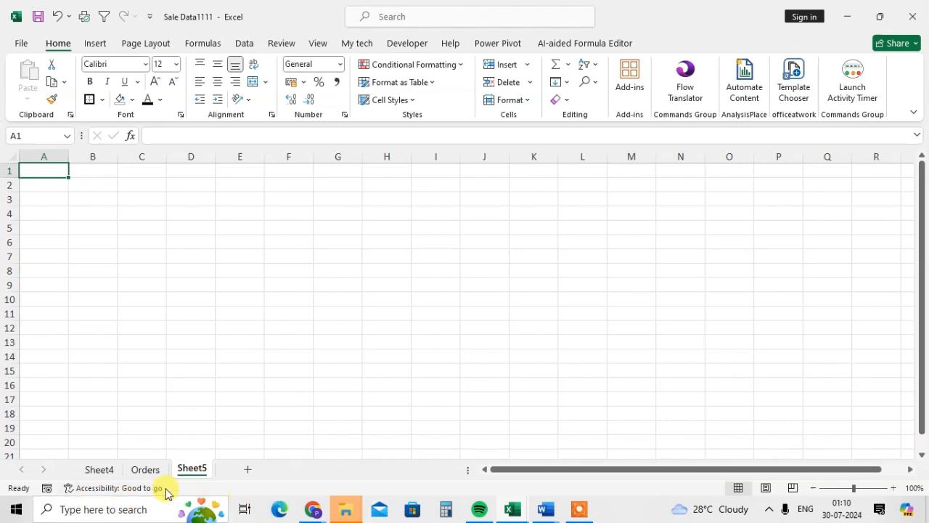
{"action": "left_click", "coordinate": [151, 471]}
Step: Delete both added blank worksheets, Sheet5 and Sheet4, leaving only the Orders sheet
{"action": "right_click", "coordinate": [184, 468]}
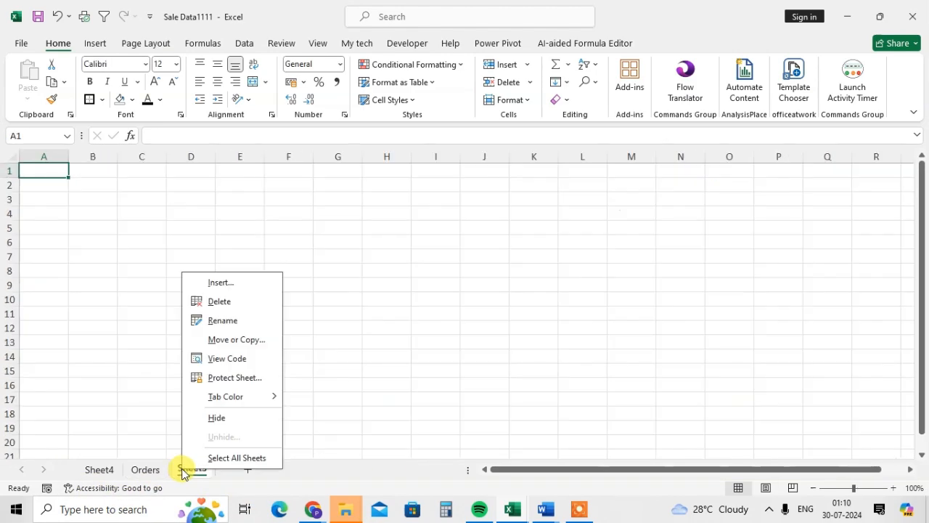
{"action": "left_click", "coordinate": [233, 301]}
{"action": "right_click", "coordinate": [104, 471]}
{"action": "left_click", "coordinate": [143, 319]}
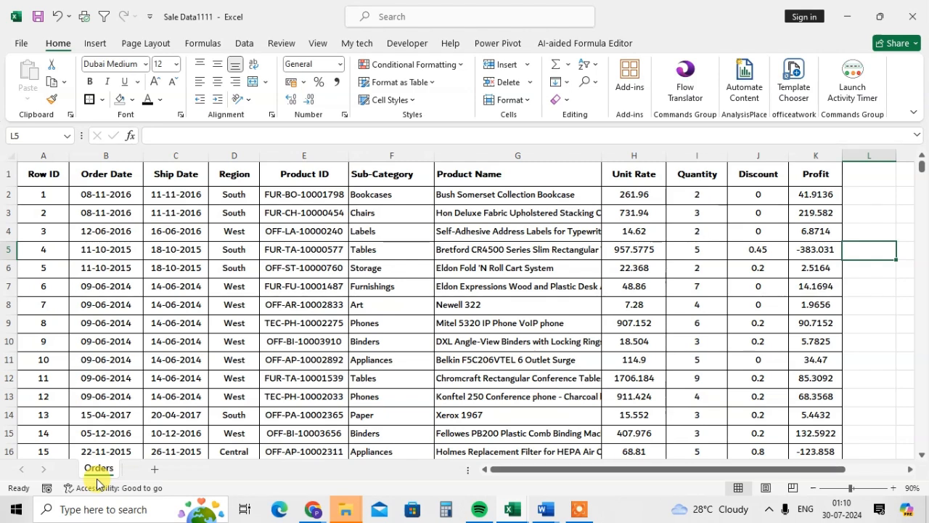
Step: Insert two new blank worksheets before the Orders sheet and go back to Orders
{"action": "key", "text": "shift+F11"}
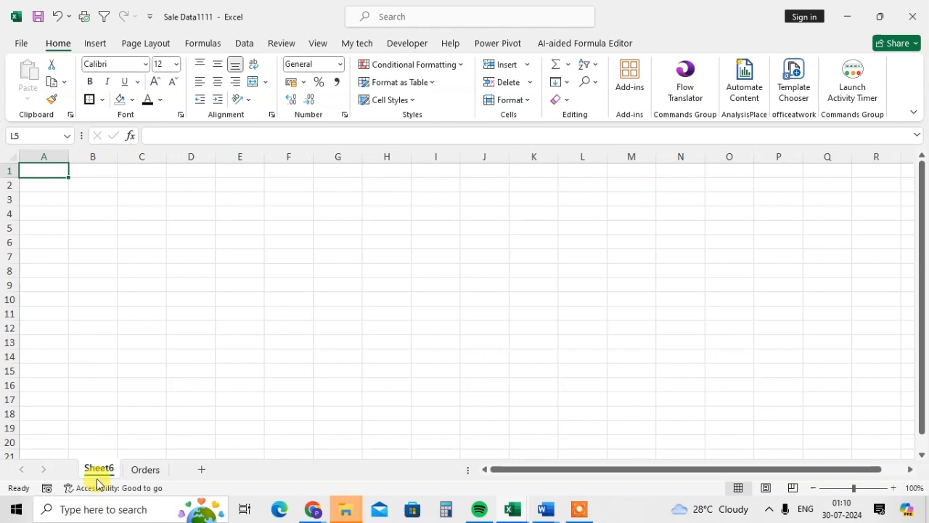
{"action": "key", "text": "shift+F11"}
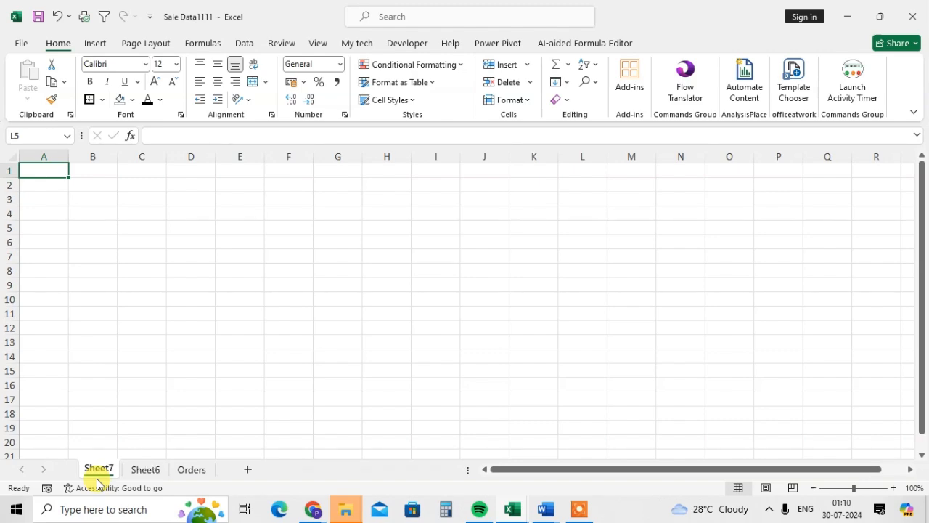
{"action": "left_click", "coordinate": [192, 472]}
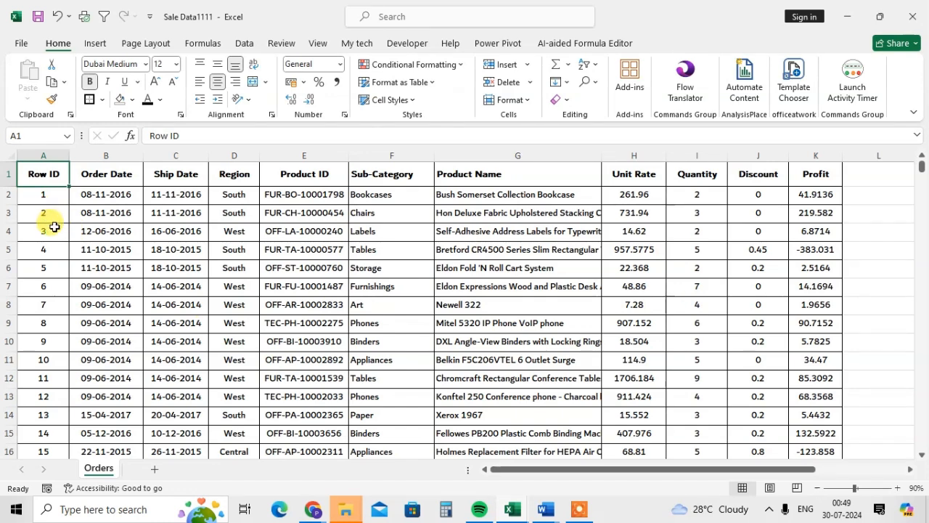
Step: Select the whole dataset starting from the Row ID header in A1, and also select the entire row 4 on its own
{"action": "key", "text": "ctrl+shift+Right"}
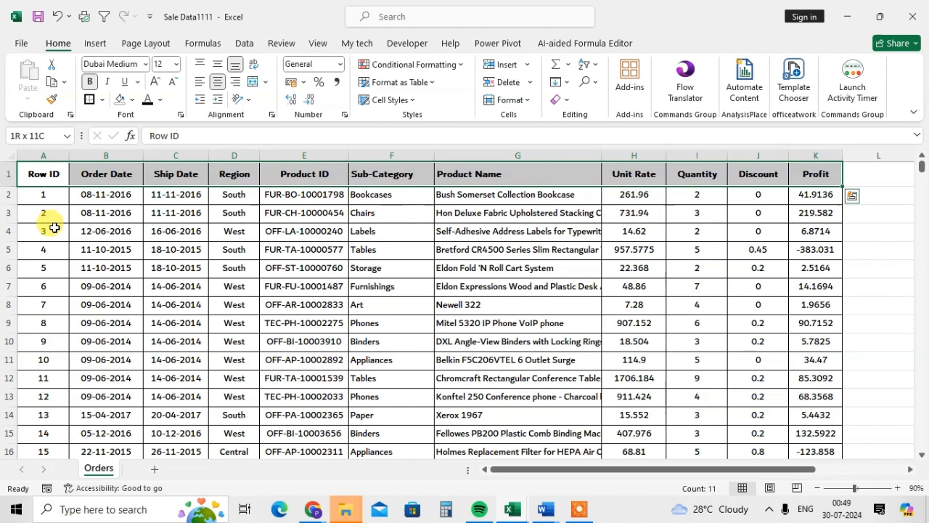
{"action": "key", "text": "ctrl+shift+Down"}
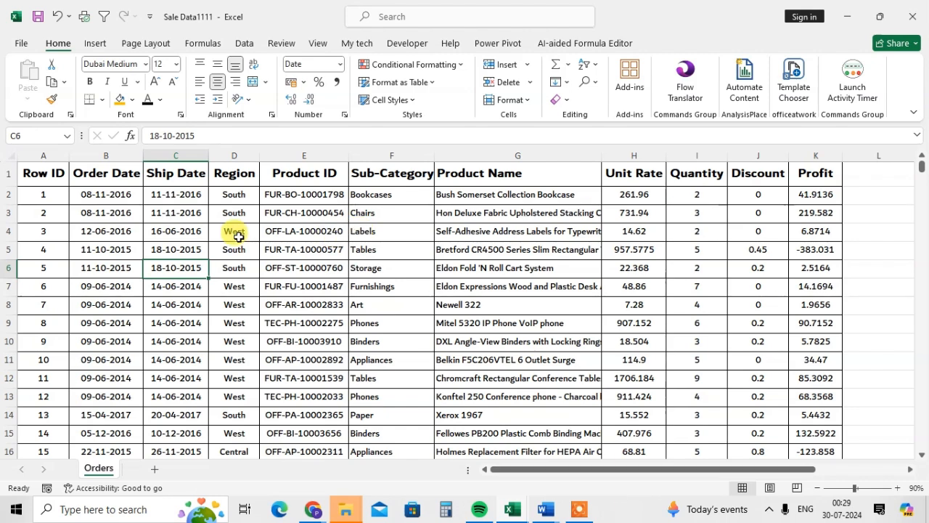
{"action": "left_click", "coordinate": [172, 236]}
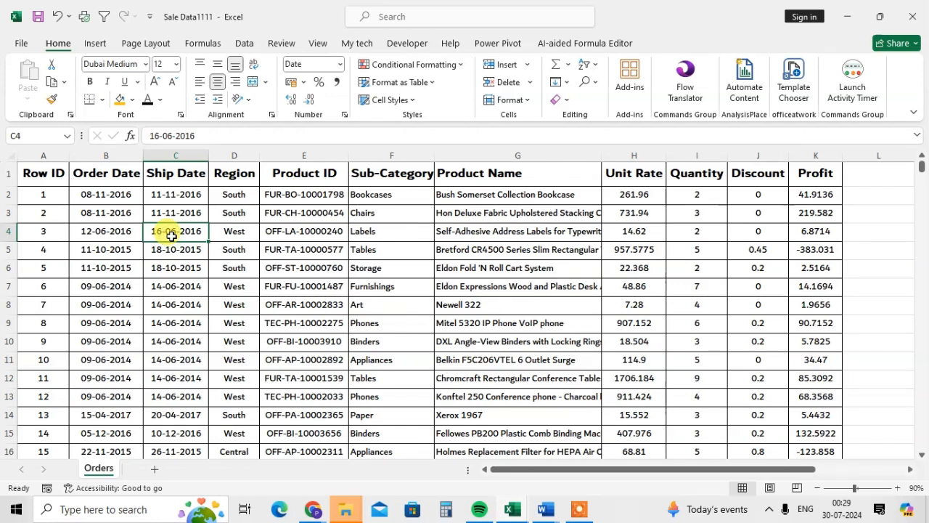
{"action": "key", "text": "shift+space"}
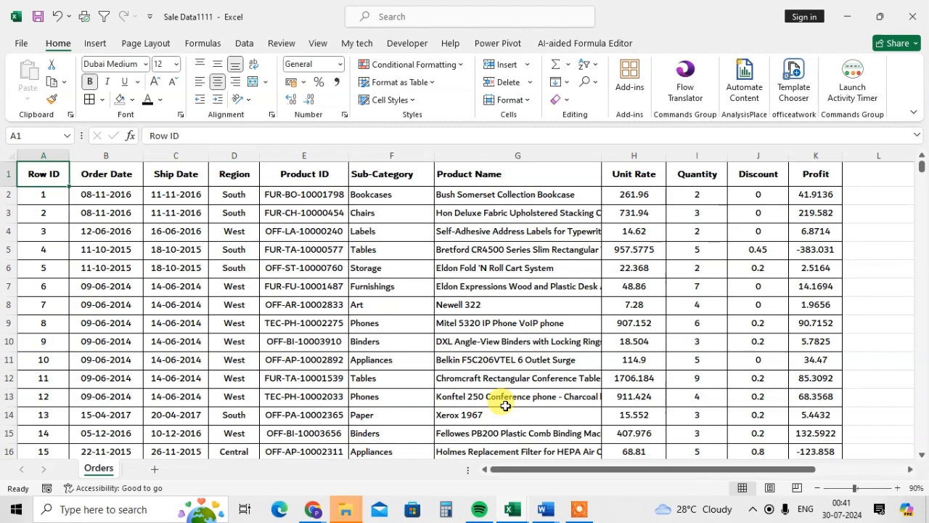
Step: Select the entire Orders dataset, fill it with the standard orange color and check the filled rows
{"action": "left_click", "coordinate": [401, 227]}
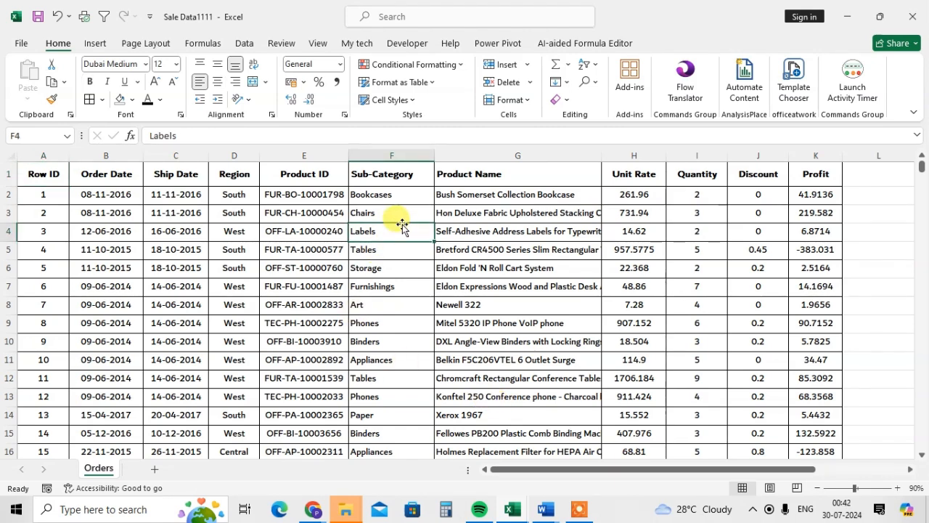
{"action": "key", "text": "ctrl+a"}
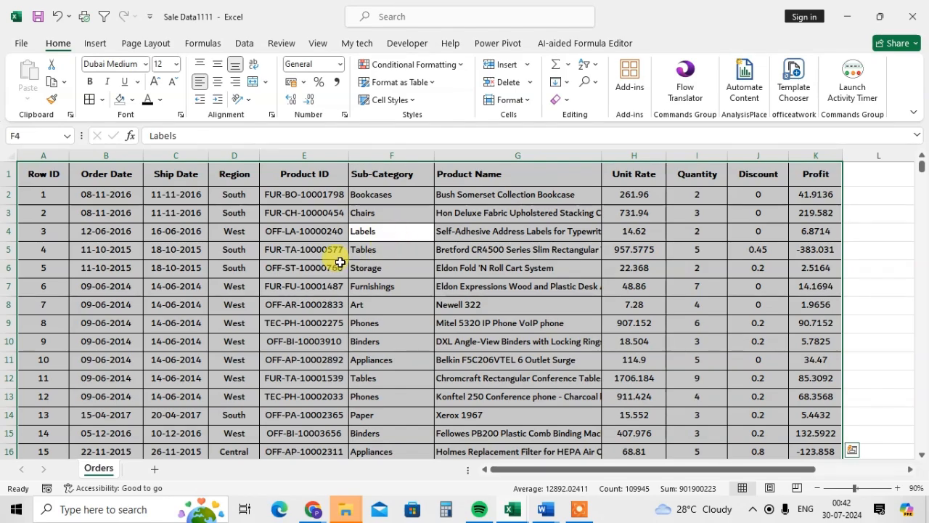
{"action": "scroll", "coordinate": [397, 291], "scroll_direction": "down", "scroll_amount": 20}
{"action": "scroll", "coordinate": [397, 291], "scroll_direction": "up", "scroll_amount": 20}
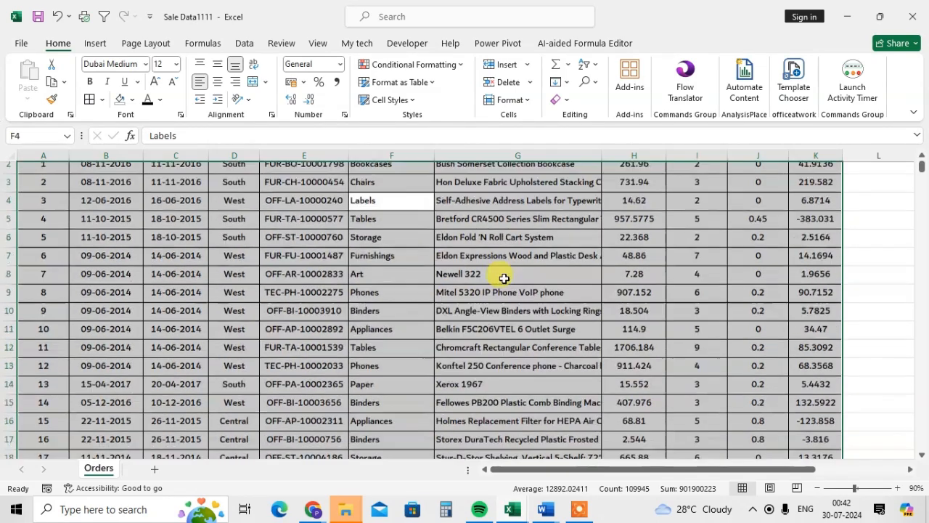
{"action": "left_click", "coordinate": [131, 107]}
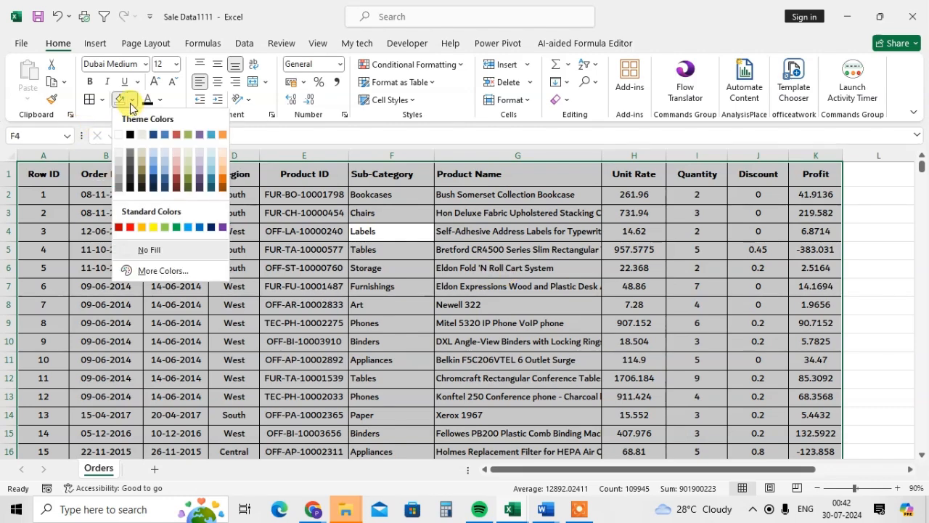
{"action": "left_click", "coordinate": [145, 228]}
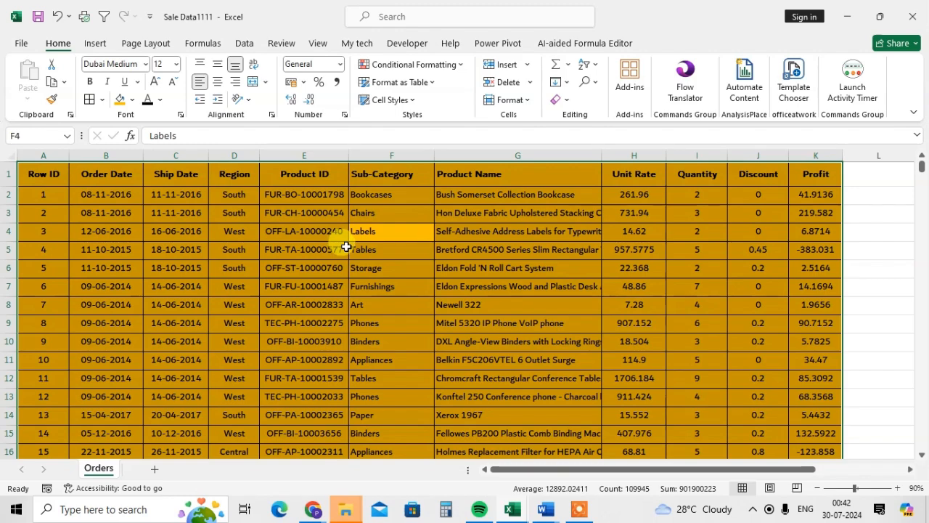
{"action": "scroll", "coordinate": [346, 247], "scroll_direction": "down", "scroll_amount": 20}
{"action": "scroll", "coordinate": [373, 323], "scroll_direction": "up", "scroll_amount": 10}
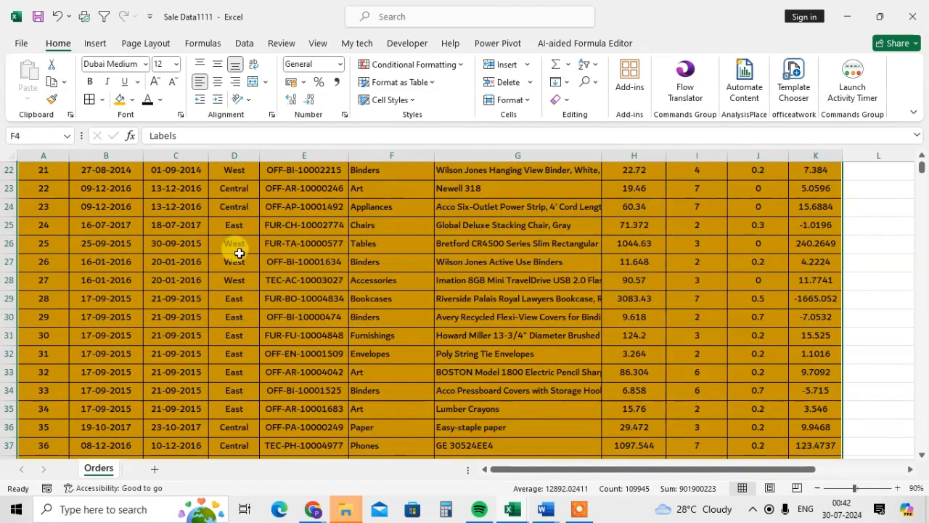
{"action": "scroll", "coordinate": [254, 267], "scroll_direction": "up", "scroll_amount": 12}
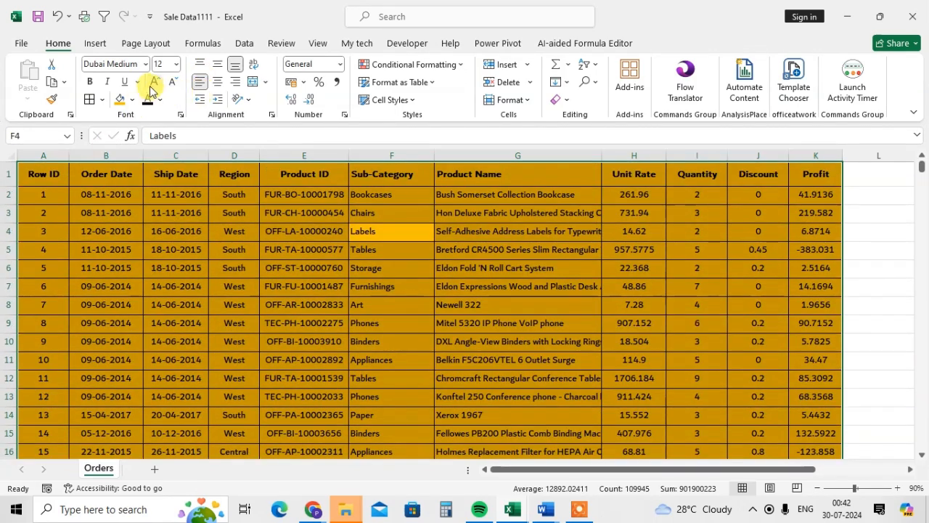
Step: Apply an outside border around the entire selected Orders dataset and check the bordered rows further down
{"action": "left_click", "coordinate": [103, 100]}
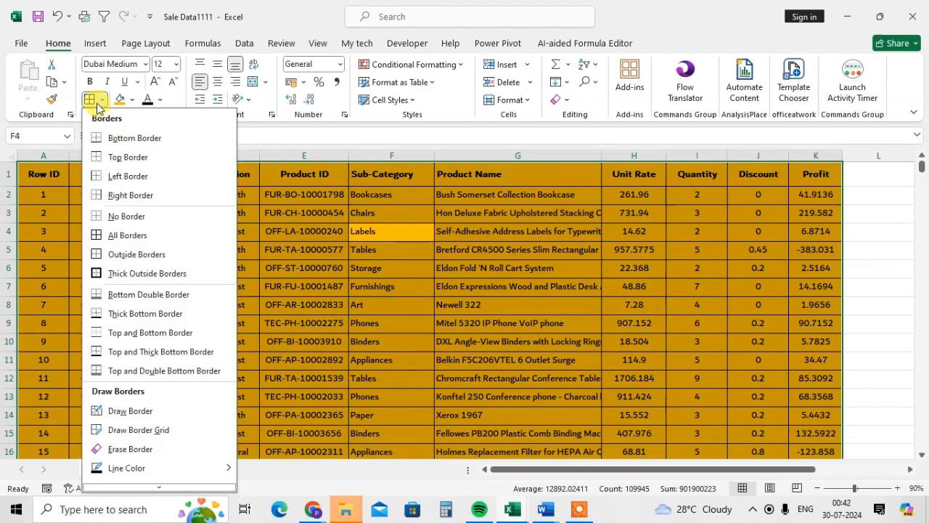
{"action": "left_click", "coordinate": [140, 261]}
{"action": "left_click", "coordinate": [294, 264]}
{"action": "scroll", "coordinate": [274, 262], "scroll_direction": "down", "scroll_amount": 5}
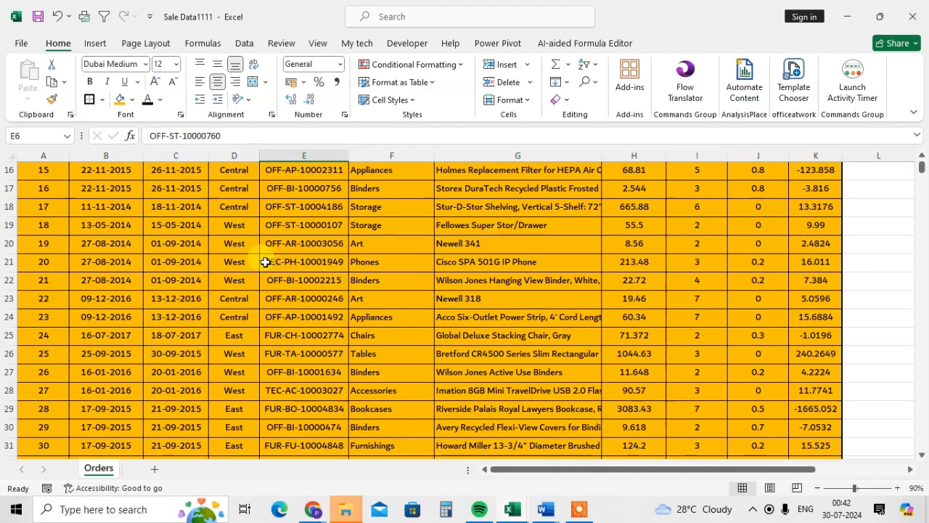
{"action": "scroll", "coordinate": [266, 262], "scroll_direction": "down", "scroll_amount": 6}
{"action": "scroll", "coordinate": [312, 245], "scroll_direction": "up", "scroll_amount": 6}
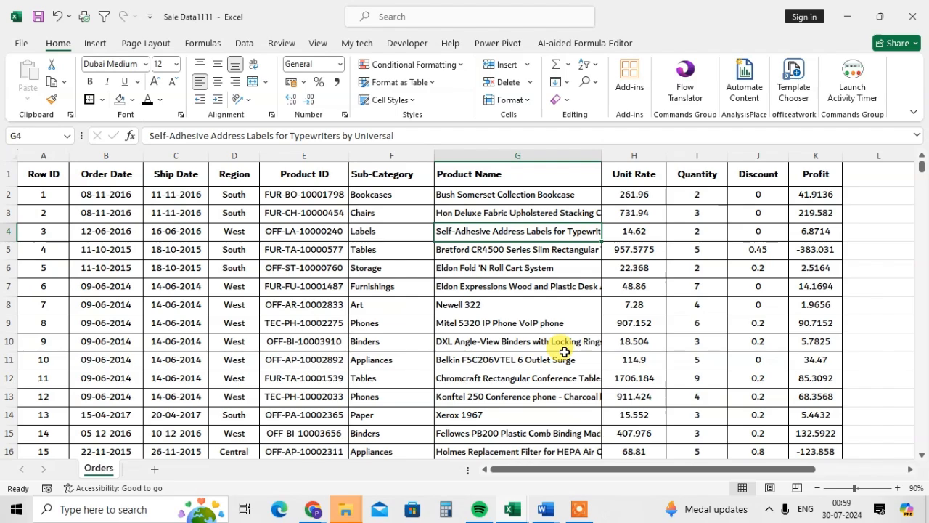
Step: Select the order date in cell B250 deep in the dataset and jump back to the first cell, A1
{"action": "scroll", "coordinate": [129, 305], "scroll_direction": "down", "scroll_amount": 15}
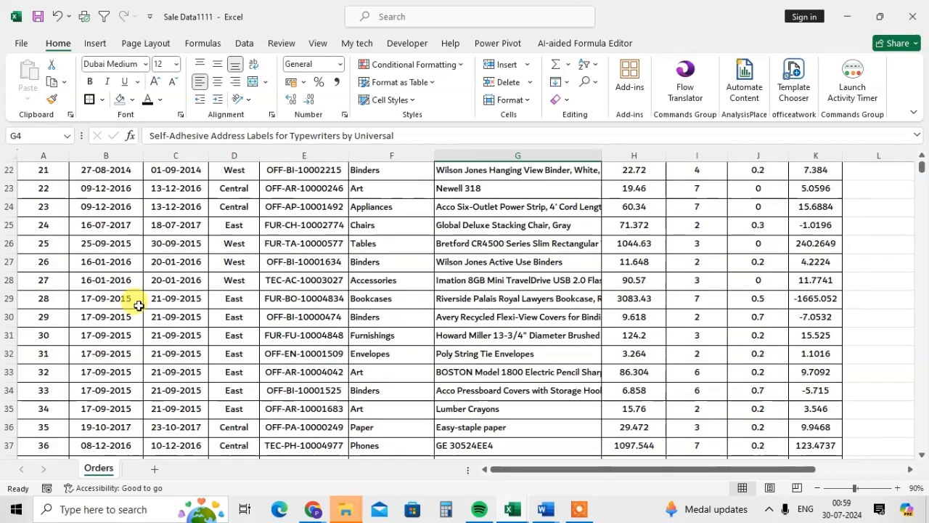
{"action": "scroll", "coordinate": [129, 331], "scroll_direction": "down", "scroll_amount": 20}
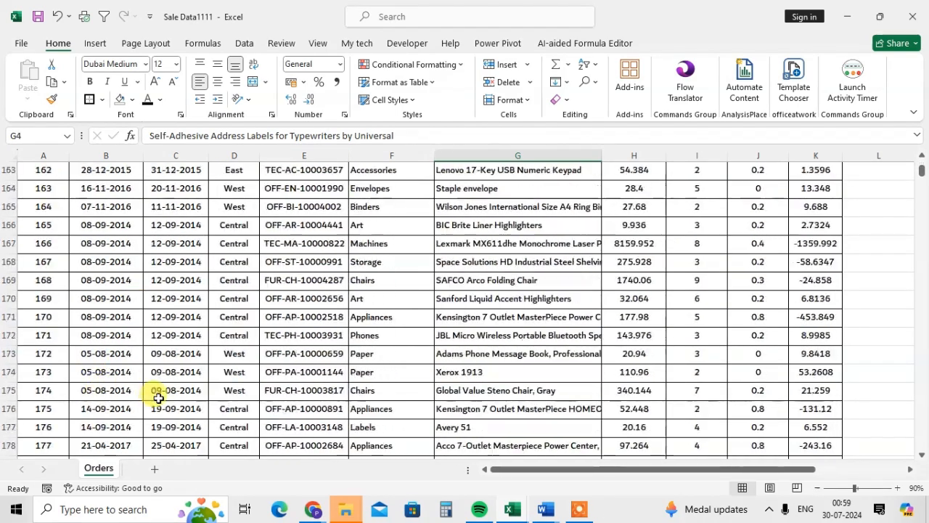
{"action": "scroll", "coordinate": [256, 405], "scroll_direction": "down", "scroll_amount": 19}
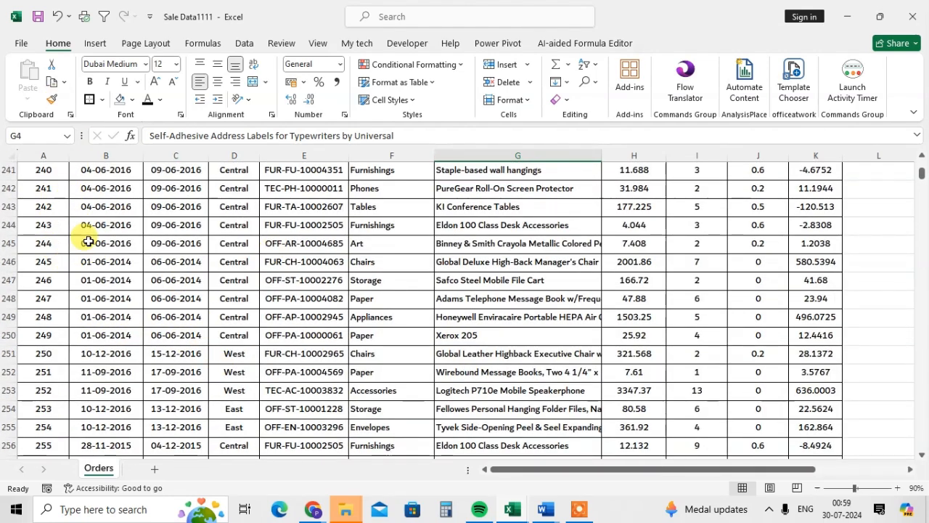
{"action": "left_click", "coordinate": [125, 341]}
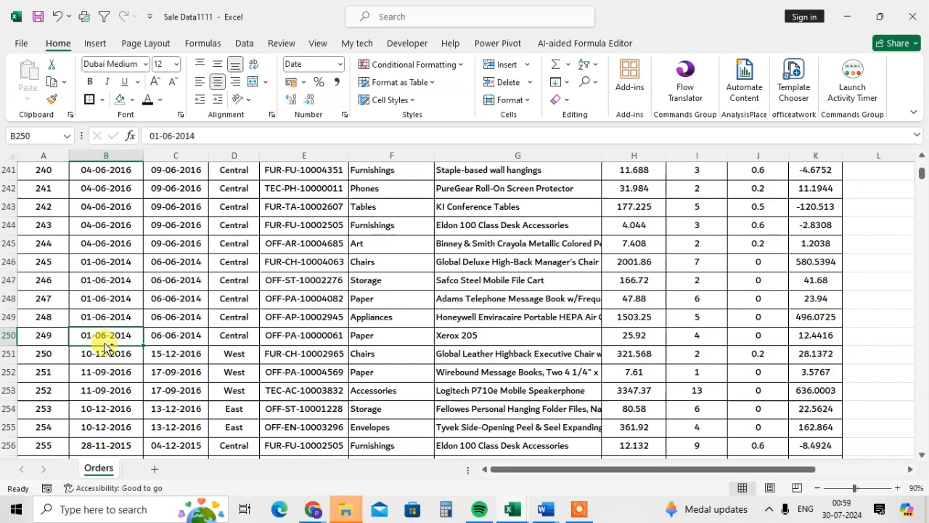
{"action": "key", "text": "ctrl+Home"}
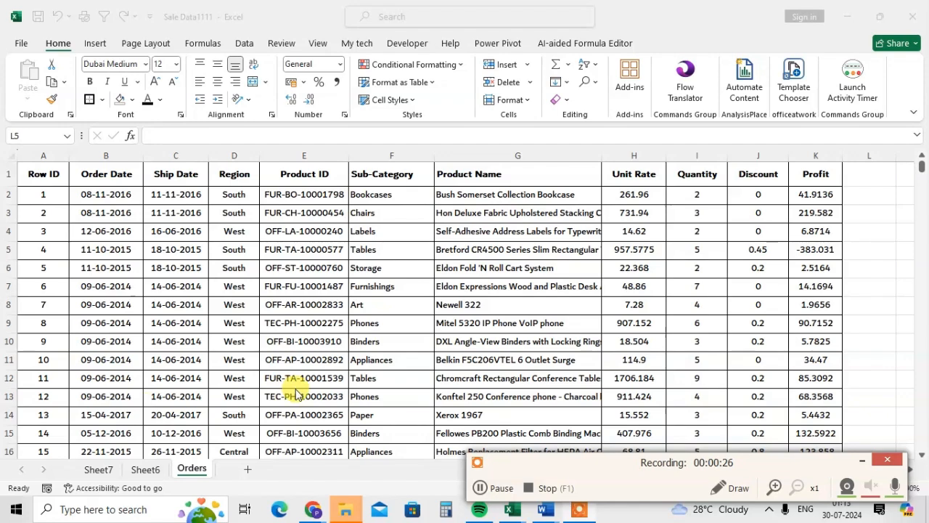
Step: Switch back and forth between the Sale Data1111 and Book1 workbooks, ending on Book1's Sheet2
{"action": "key", "text": "alt+Tab"}
{"action": "key", "text": "alt+Tab"}
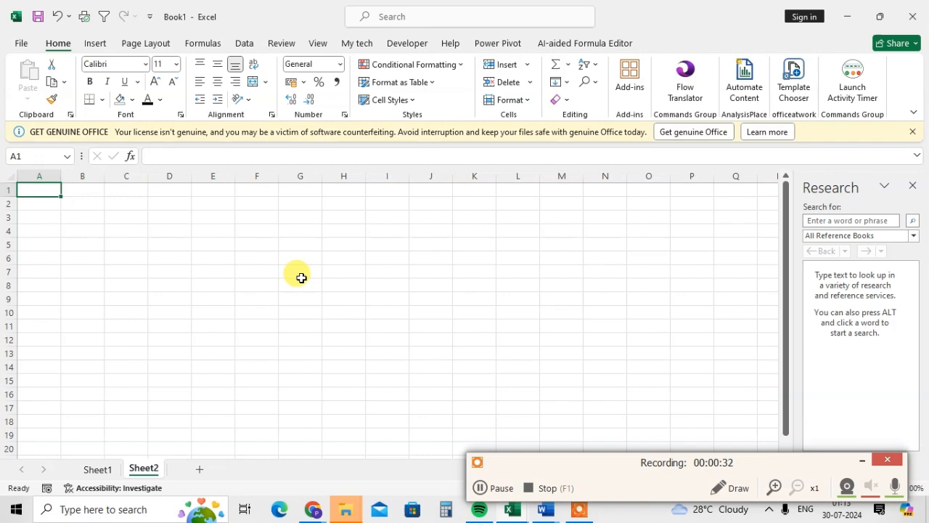
{"action": "key", "text": "alt+Tab"}
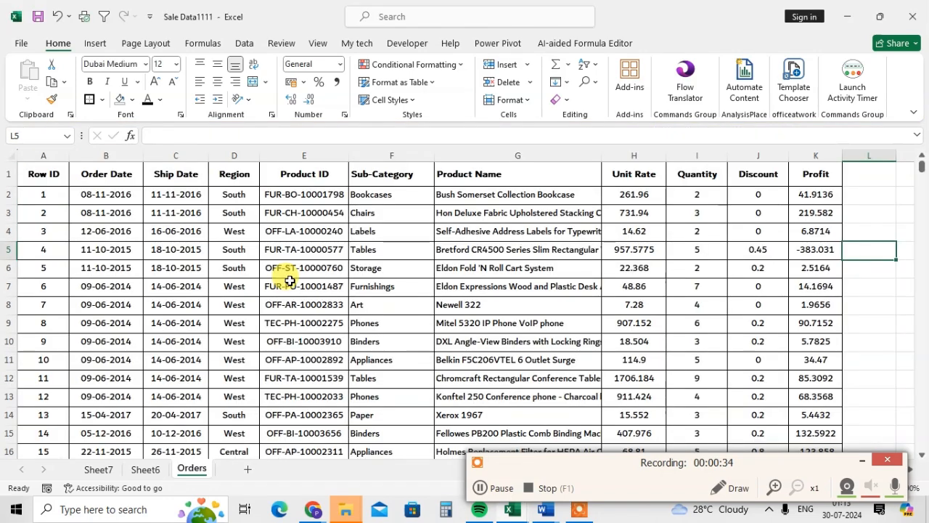
{"action": "key", "text": "alt+Tab"}
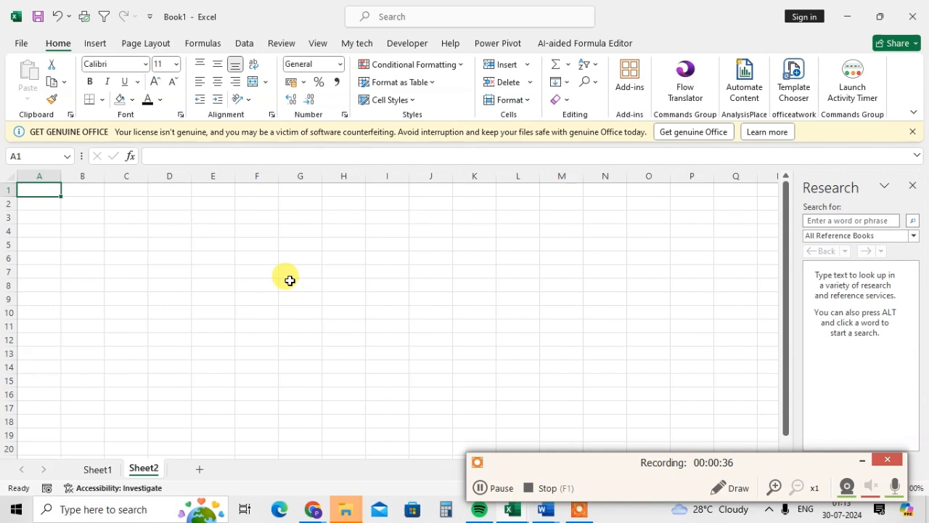
{"action": "key", "text": "alt+Tab"}
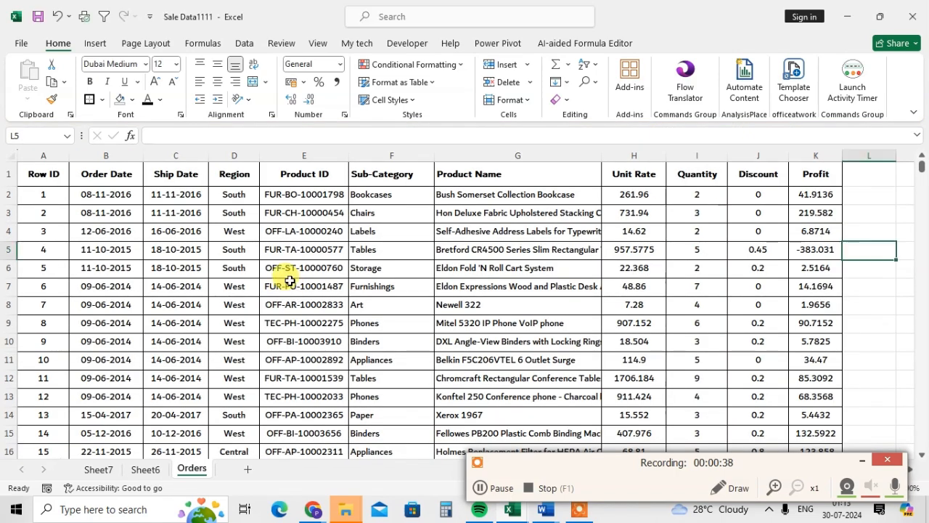
{"action": "key", "text": "alt+Tab"}
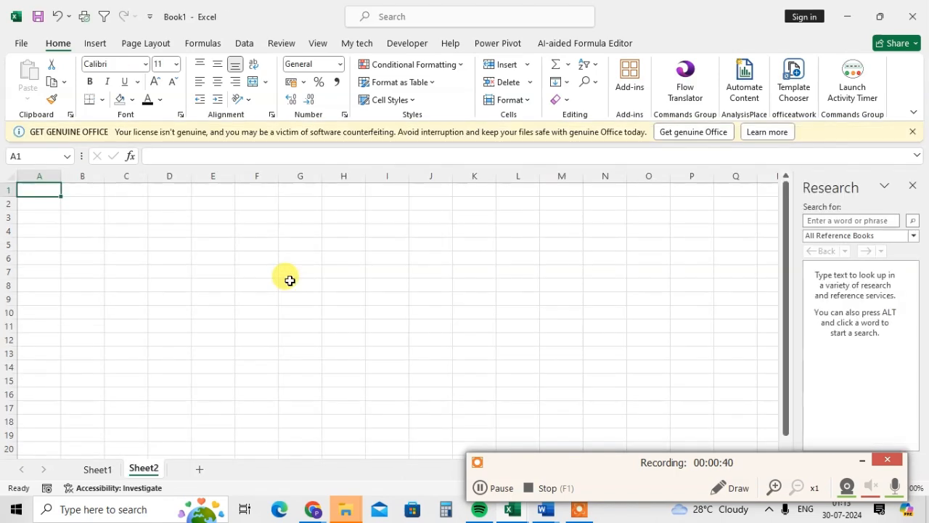